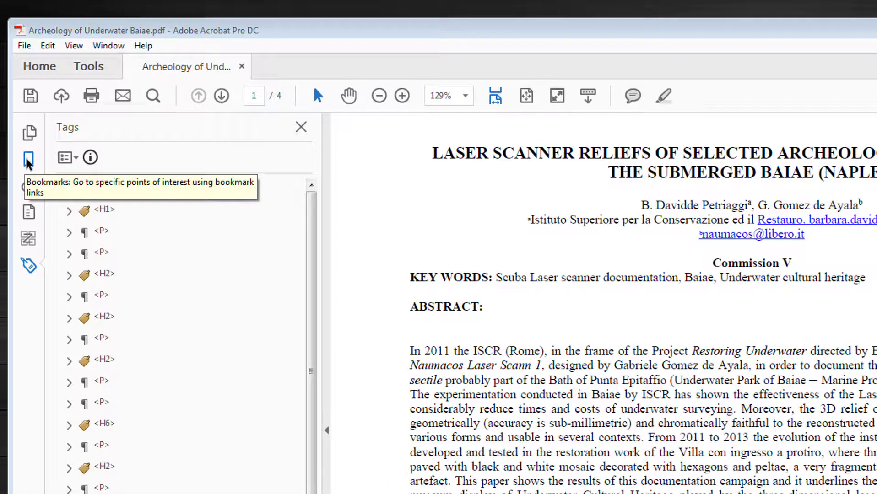
Show the Bookmarks panel and add a bookmark named 'First Page'
{"action": "left_click", "coordinate": [29, 160]}
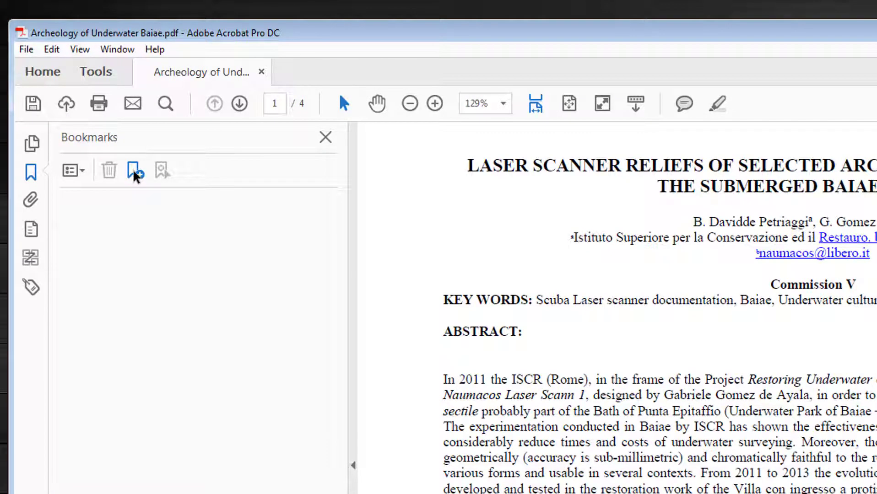
{"action": "left_click", "coordinate": [134, 171]}
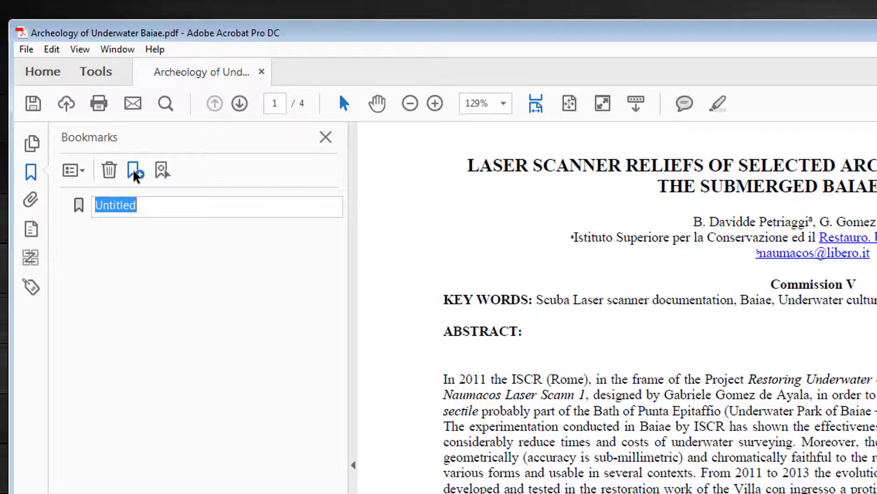
{"action": "type", "text": "First Pa"}
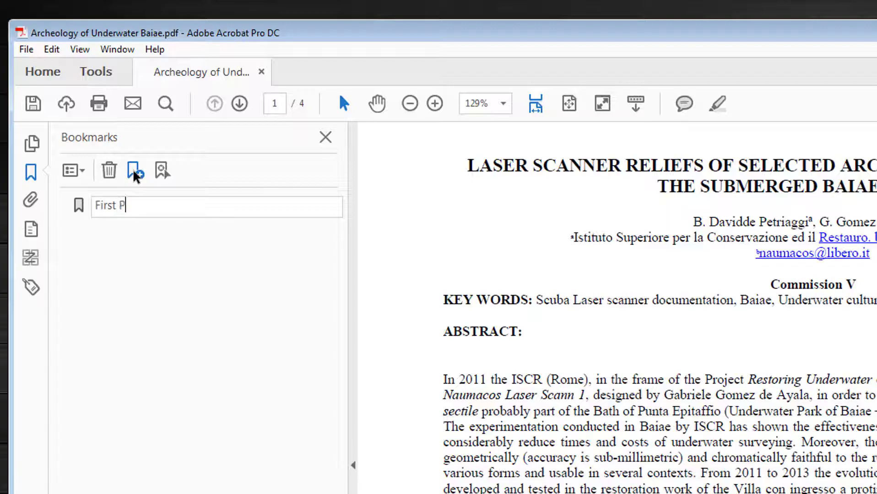
{"action": "type", "text": "ge"}
{"action": "key", "text": "Return"}
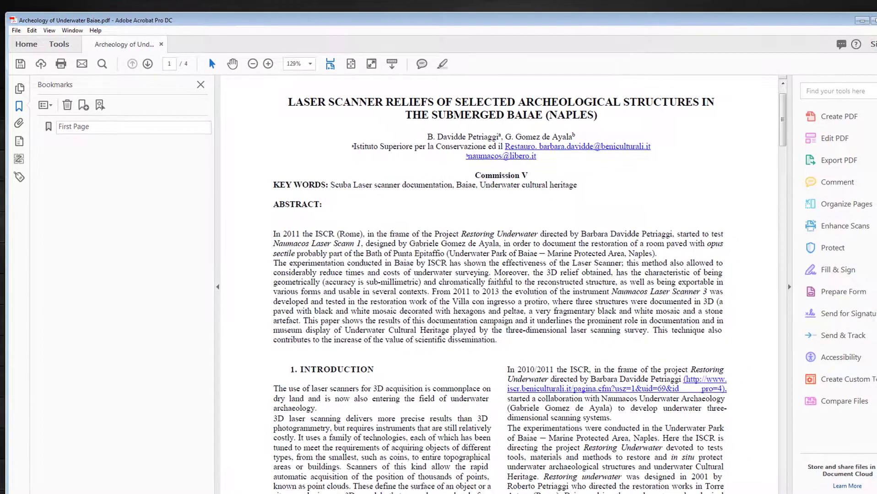
Zoom to 200%, scroll to the Introduction heading, and bookmark it as 'Introduction'
{"action": "left_click", "coordinate": [304, 179]}
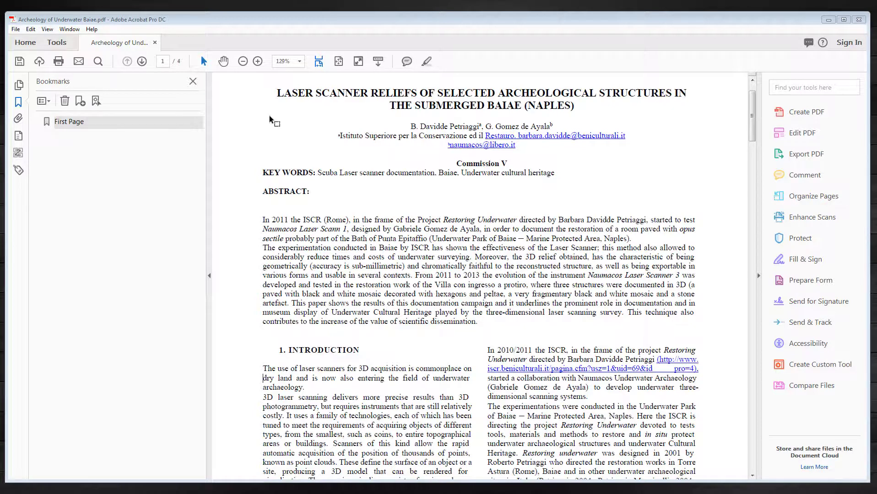
{"action": "left_click", "coordinate": [257, 61]}
{"action": "left_click", "coordinate": [258, 61]}
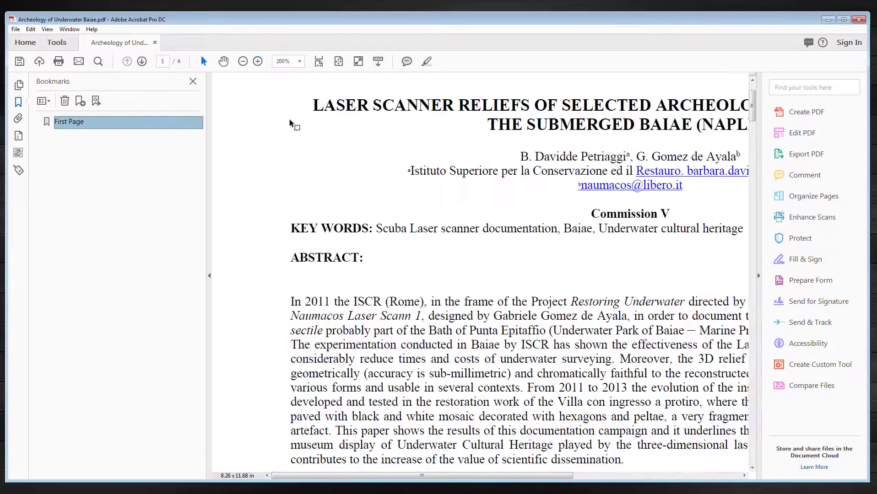
{"action": "scroll", "coordinate": [380, 235], "scroll_direction": "down", "scroll_amount": 2}
{"action": "scroll", "coordinate": [380, 236], "scroll_direction": "down", "scroll_amount": 9}
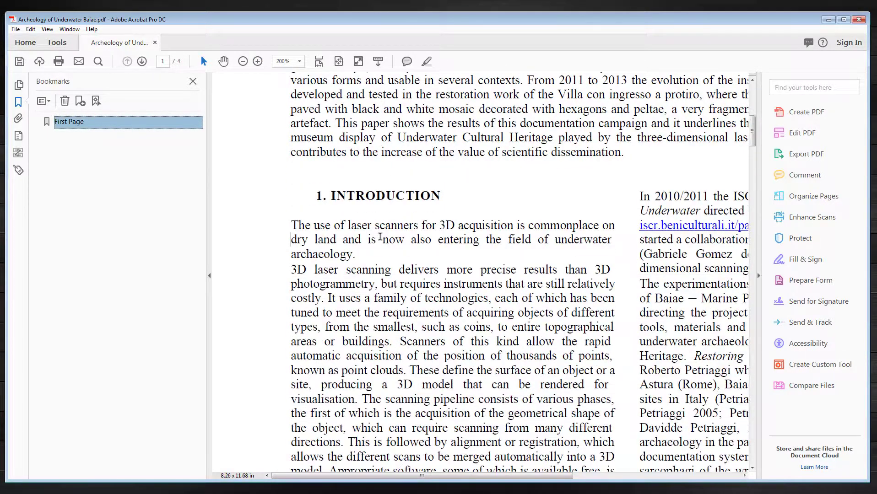
{"action": "scroll", "coordinate": [380, 239], "scroll_direction": "down", "scroll_amount": 1}
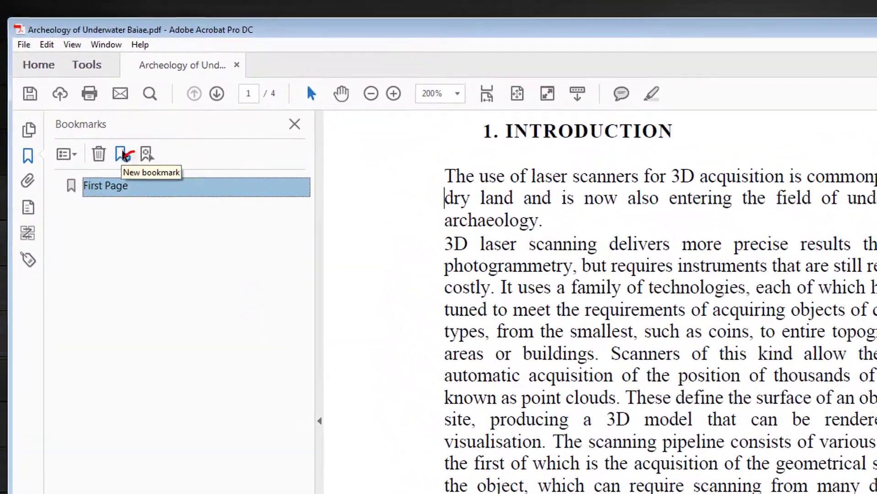
{"action": "left_click", "coordinate": [123, 155]}
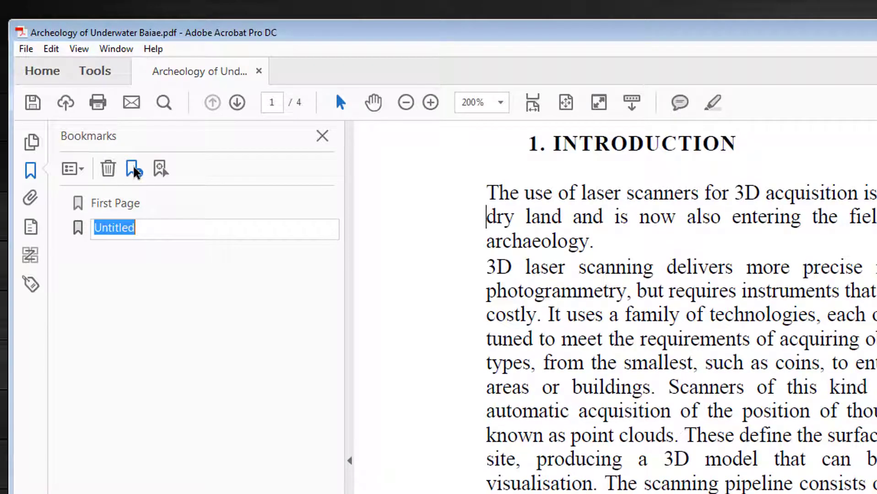
{"action": "type", "text": "Introduc"}
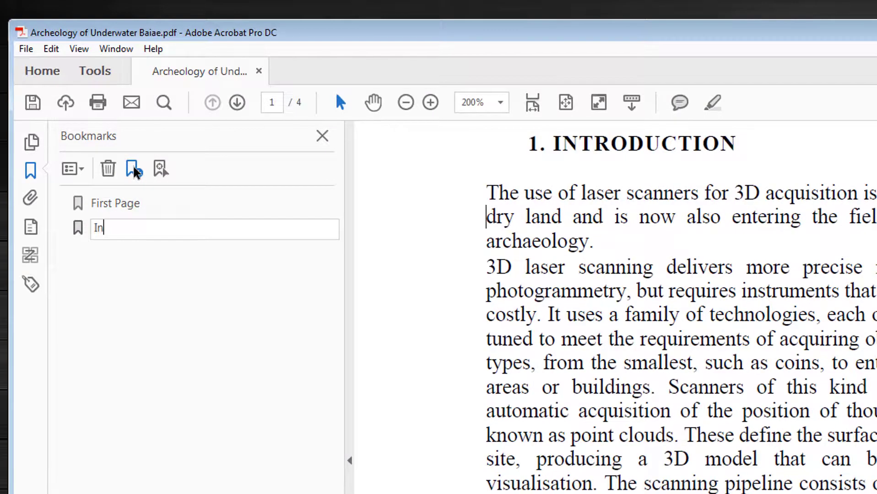
{"action": "type", "text": "tion"}
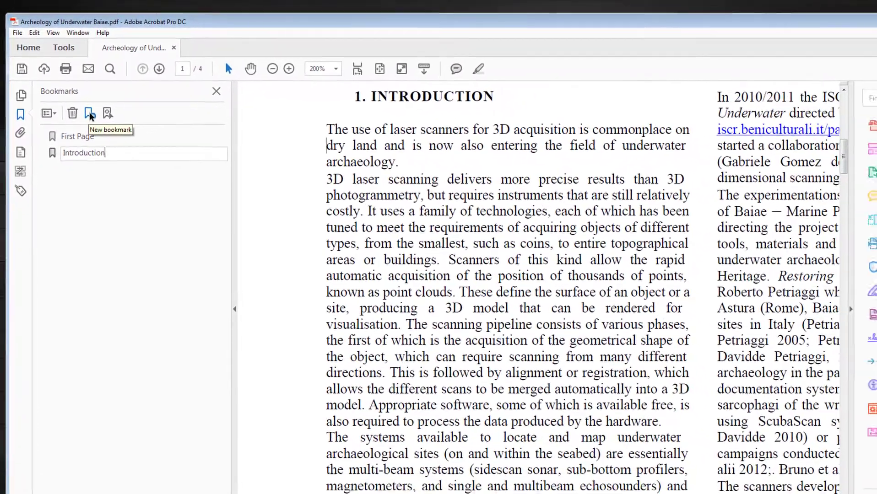
{"action": "key", "text": "Return"}
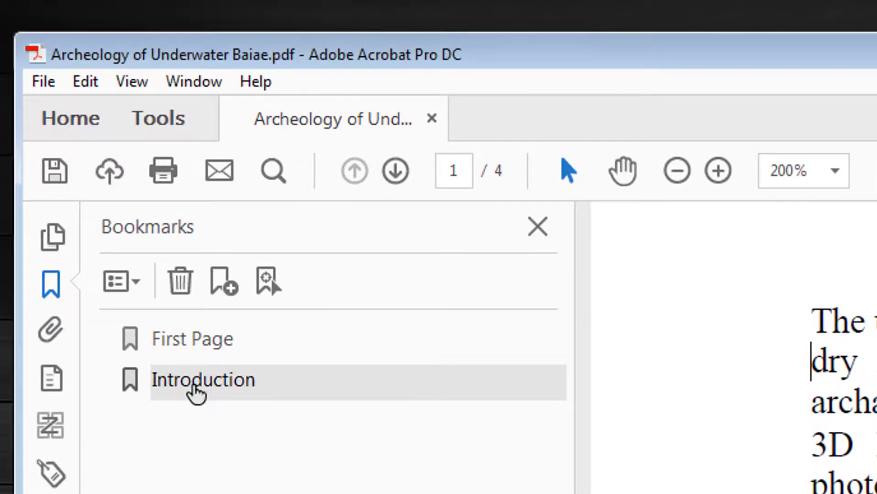
Drag Introduction onto First Page to nest it, then collapse First Page
{"action": "left_click_drag", "start_coordinate": [196, 393], "coordinate": [511, 339]}
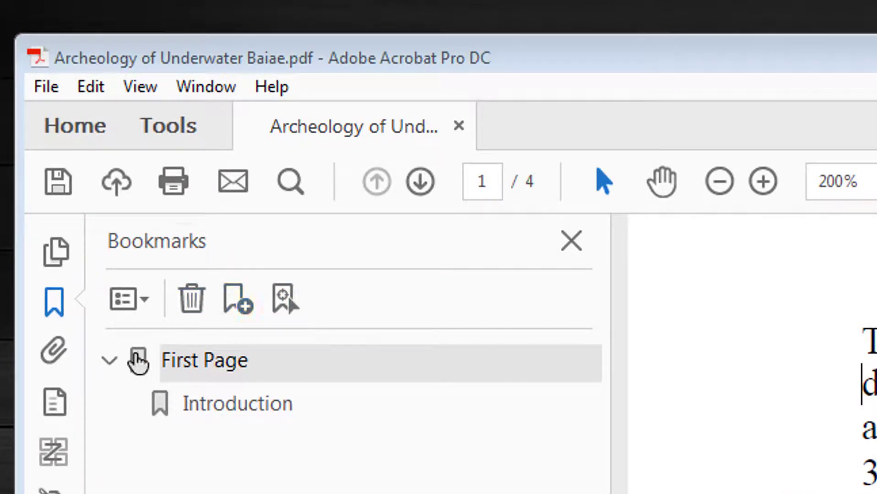
{"action": "left_click", "coordinate": [109, 362]}
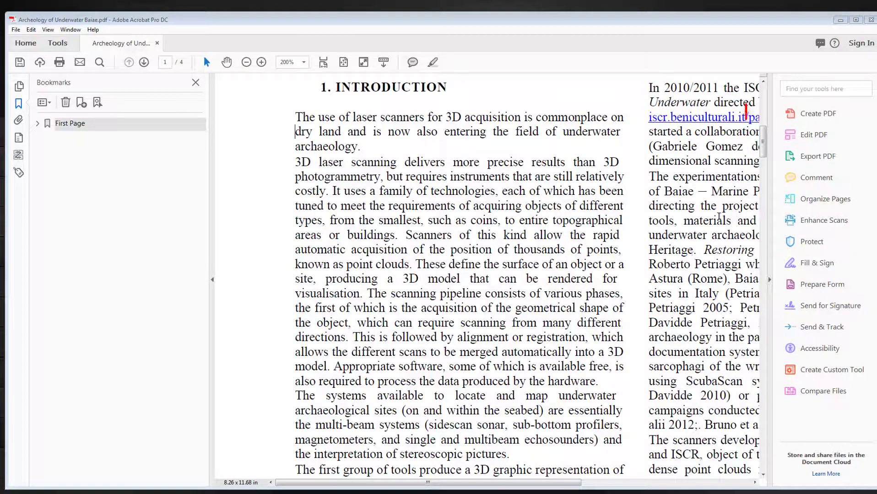
Bring page 2 into view and zoom out to fit the whole page
{"action": "left_click_drag", "start_coordinate": [763, 151], "coordinate": [763, 211]}
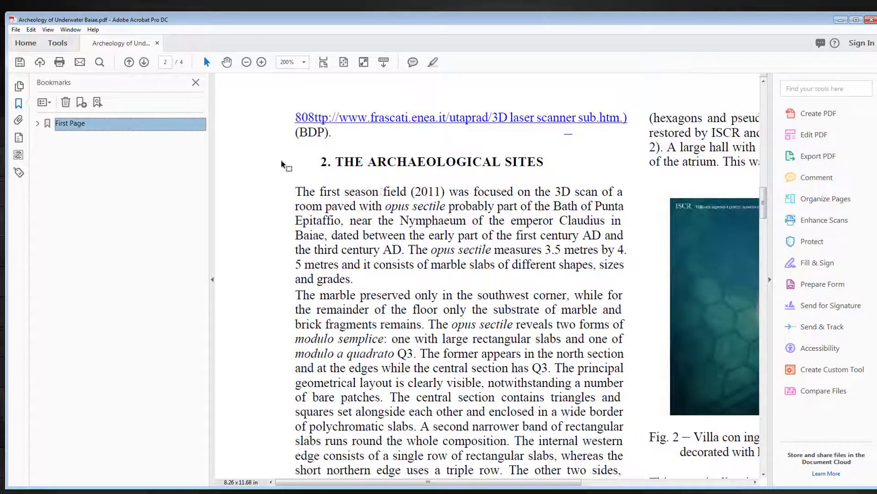
{"action": "left_click", "coordinate": [246, 62]}
{"action": "left_click", "coordinate": [247, 62]}
{"action": "left_click", "coordinate": [246, 62]}
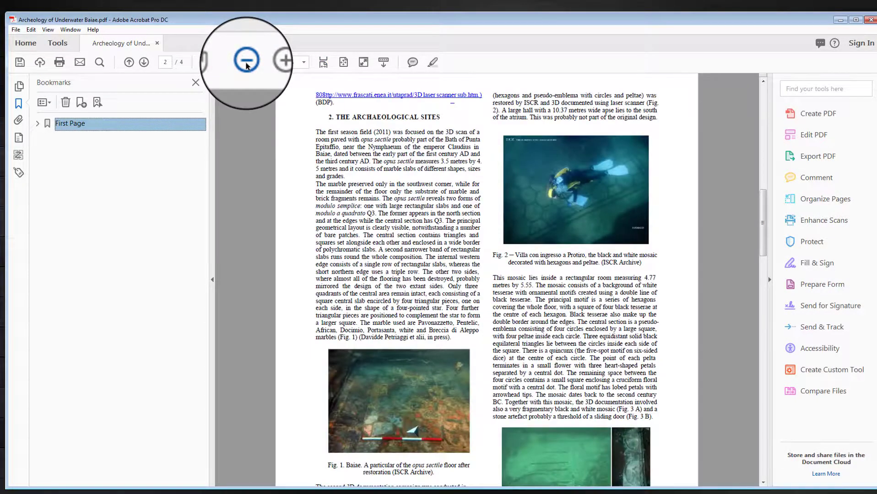
{"action": "left_click", "coordinate": [246, 62]}
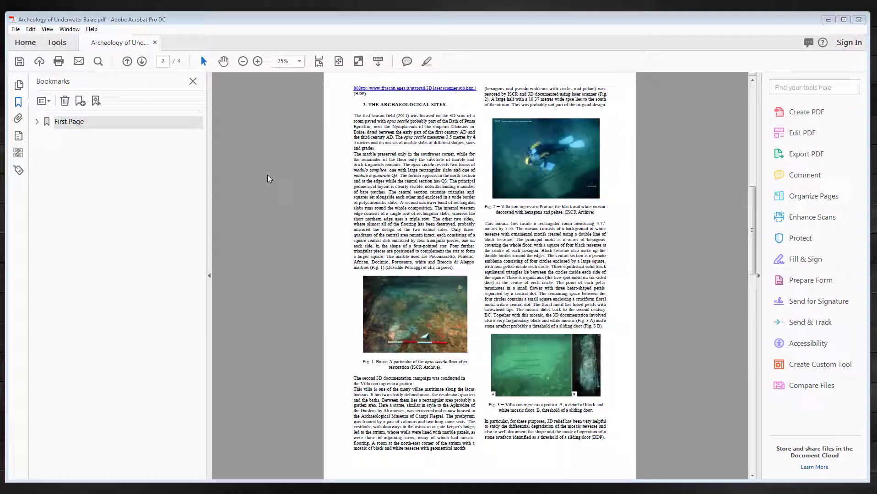
{"action": "left_click", "coordinate": [270, 178]}
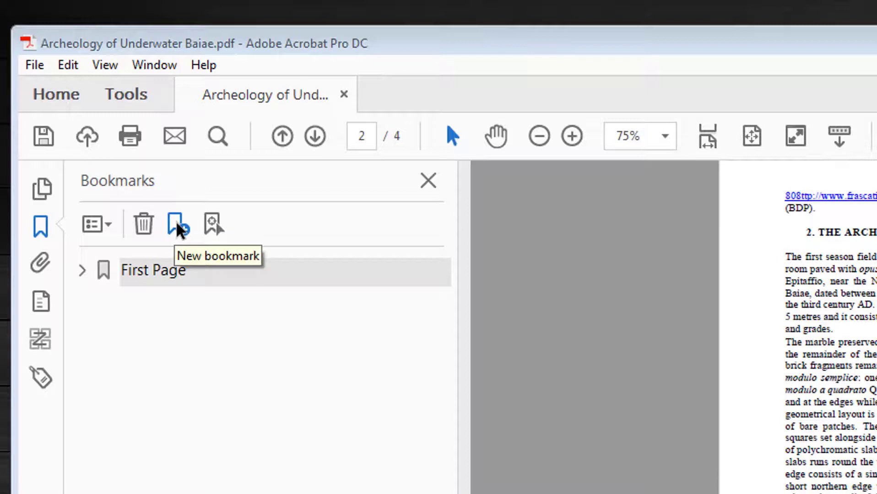
Add a bookmark for the current page and rename it from Untitled to 'Page 2'
{"action": "left_click", "coordinate": [178, 225]}
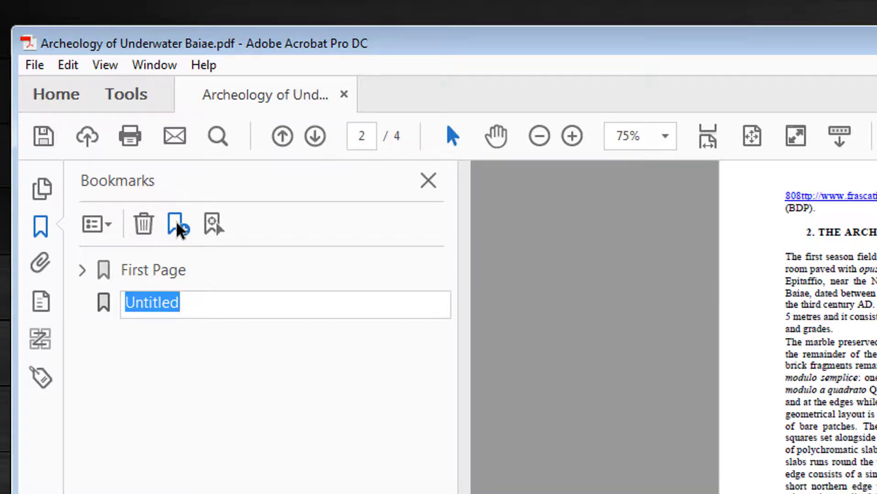
{"action": "key", "text": "Return"}
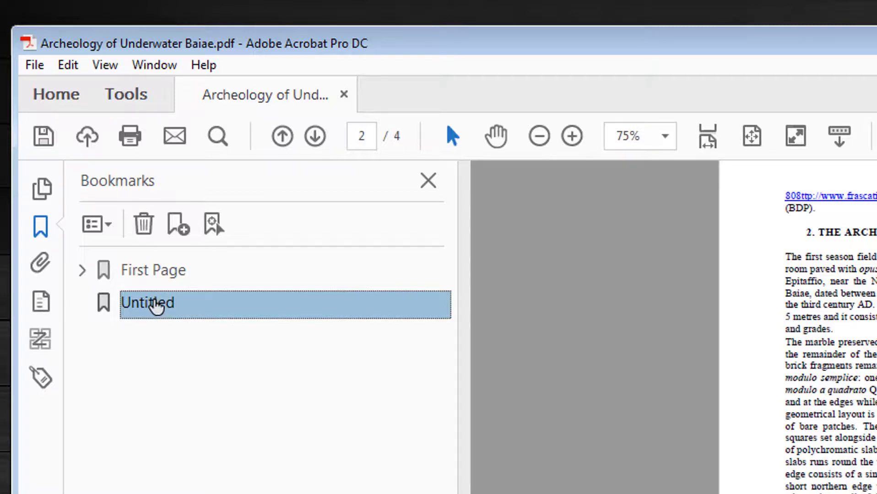
{"action": "right_click", "coordinate": [156, 306]}
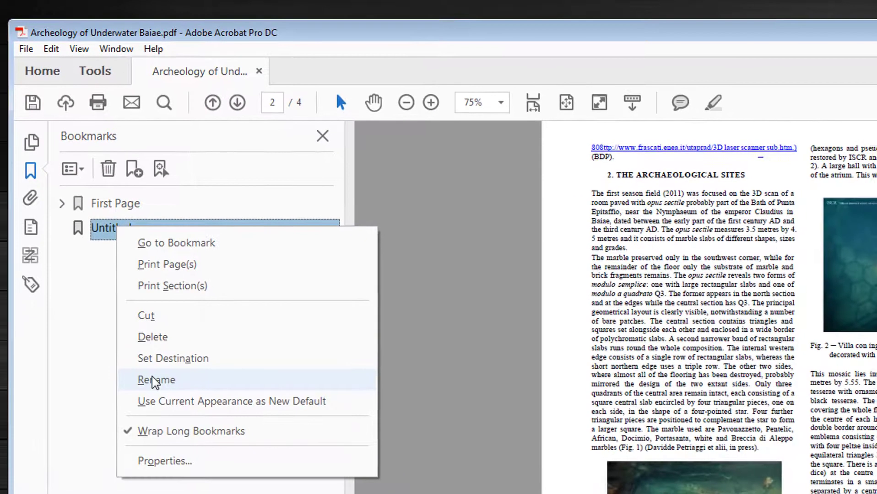
{"action": "left_click", "coordinate": [154, 379]}
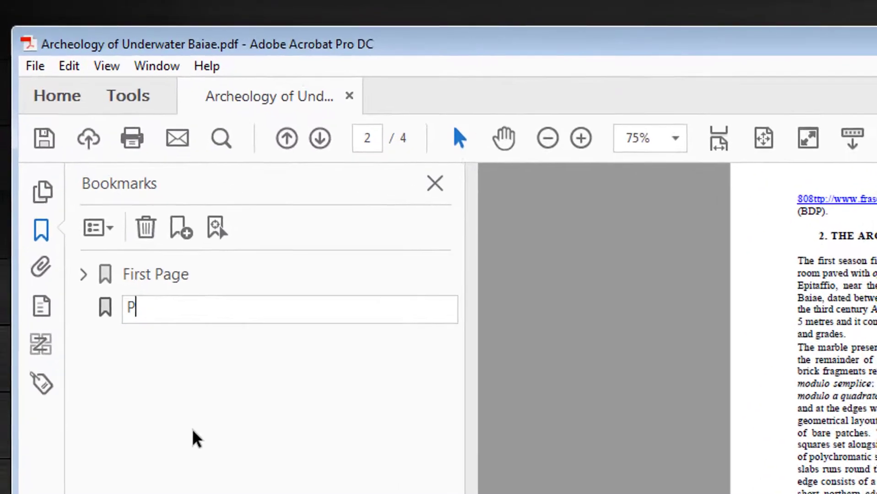
{"action": "type", "text": "age 2"}
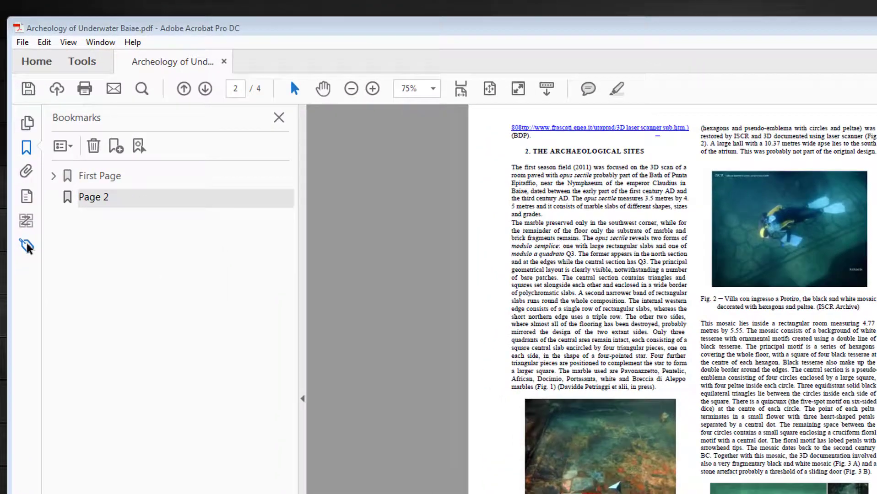
Check the Tags panel, then choose New Bookmarks from Structure in the Bookmarks options
{"action": "left_click", "coordinate": [18, 169]}
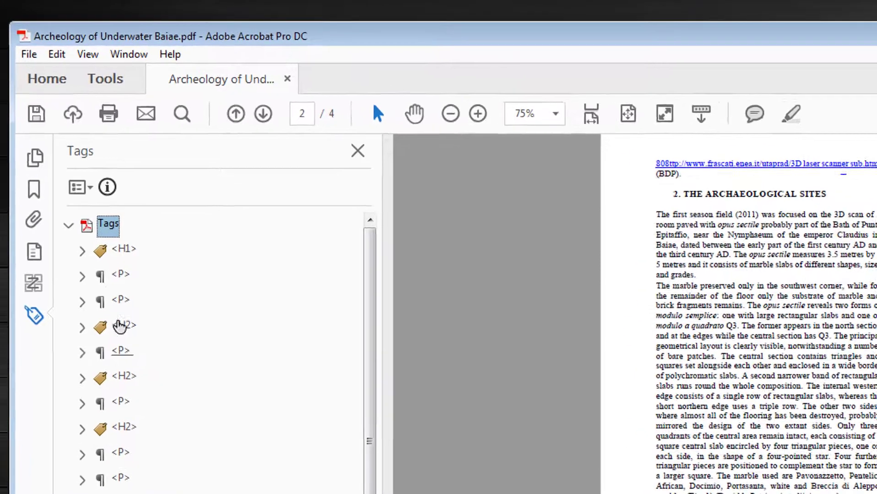
{"action": "left_click", "coordinate": [33, 189]}
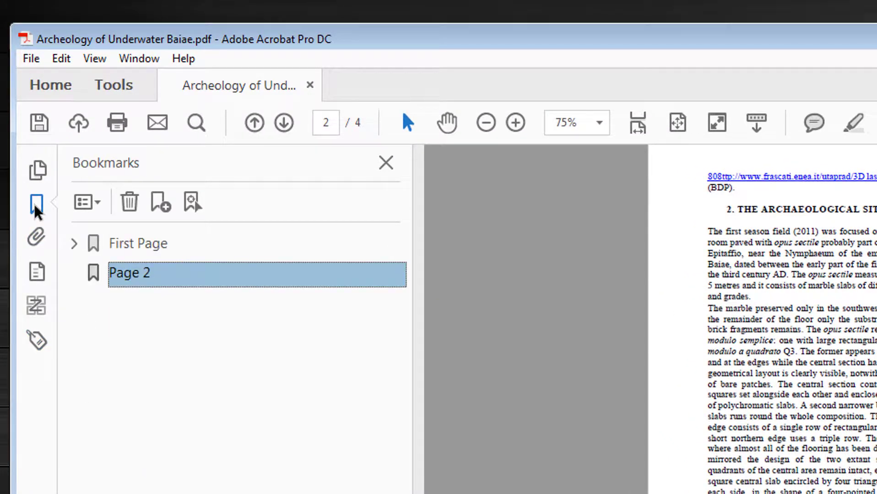
{"action": "left_click", "coordinate": [99, 208]}
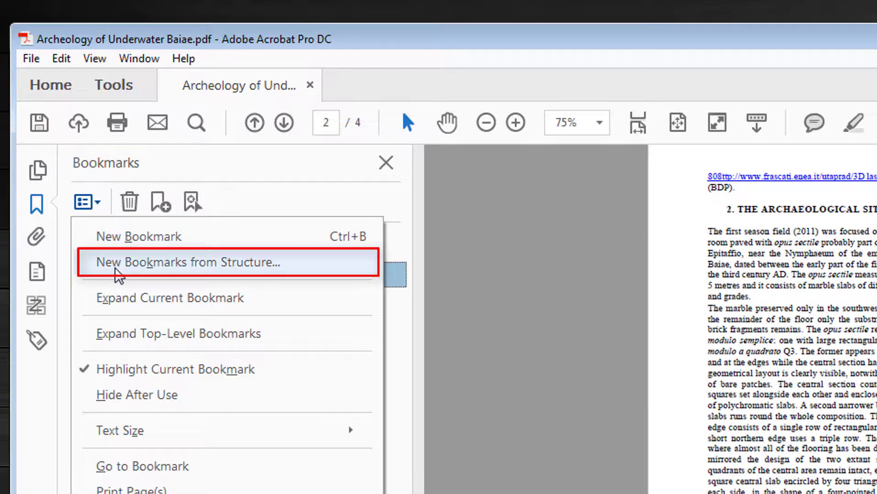
{"action": "left_click", "coordinate": [116, 270]}
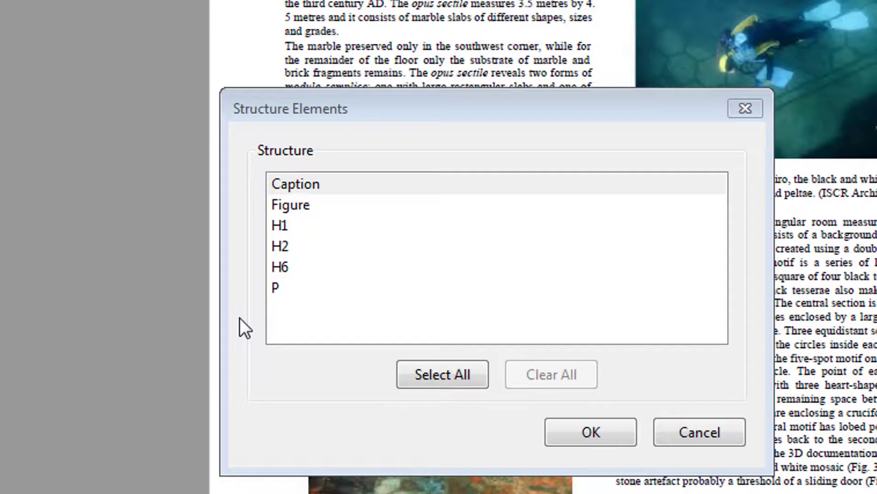
Select the H1 and H2 structure elements and generate bookmarks from them
{"action": "left_click", "coordinate": [274, 227]}
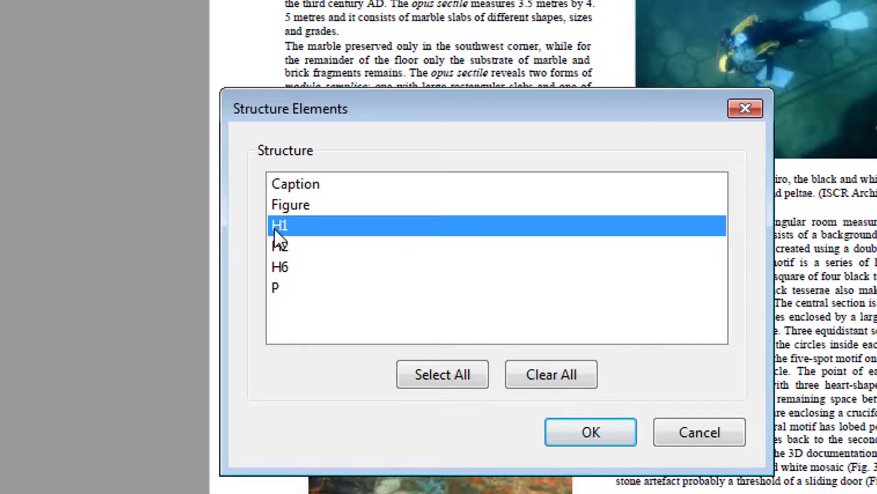
{"action": "left_click", "coordinate": [291, 247]}
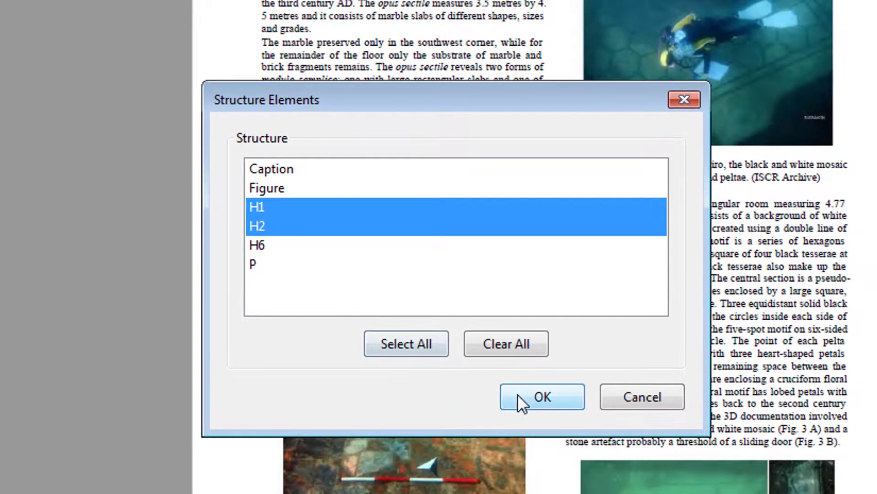
{"action": "left_click", "coordinate": [563, 429]}
{"action": "left_click", "coordinate": [522, 399]}
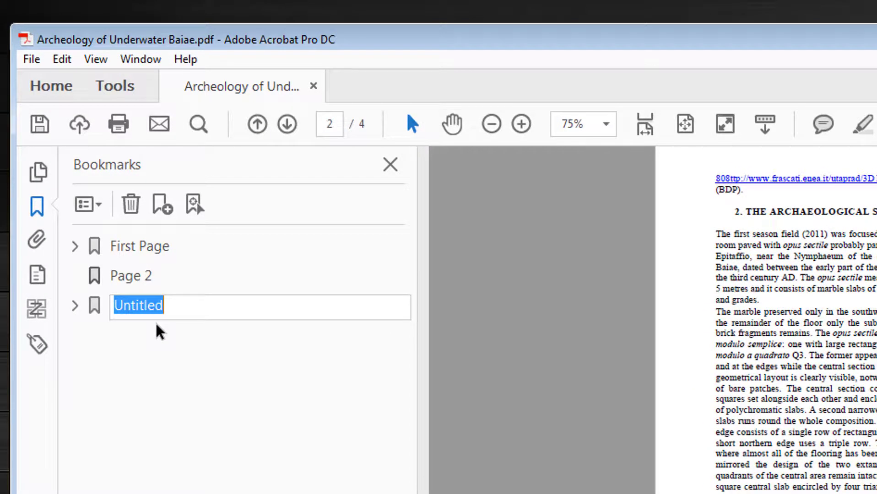
Rename the generated Untitled bookmark to 'Structure from Headings'
{"action": "type", "text": "Struct"}
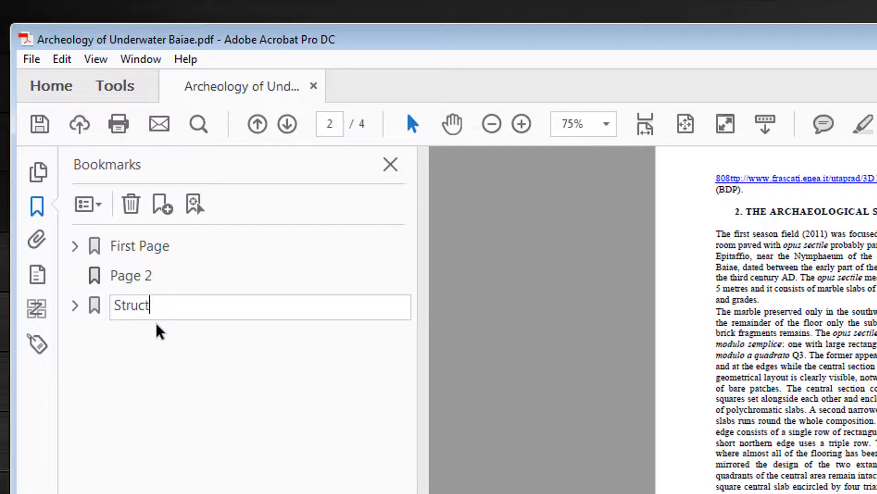
{"action": "type", "text": "ure from Hea"}
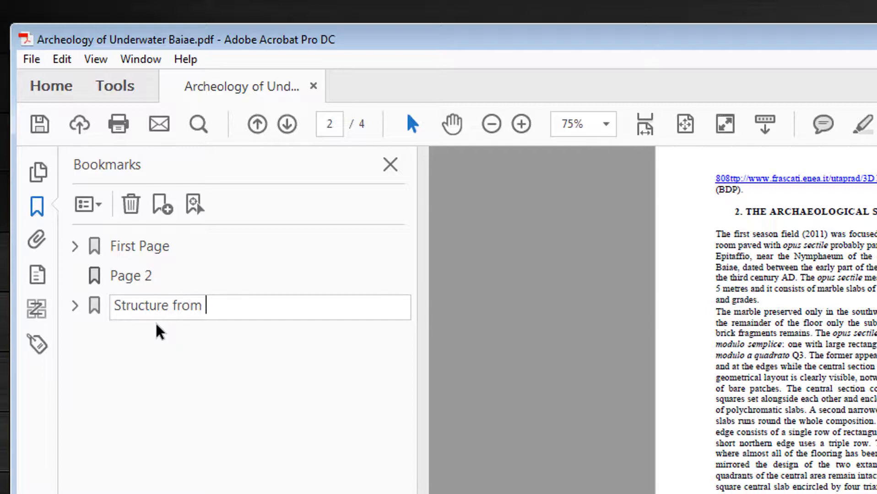
{"action": "type", "text": "dings"}
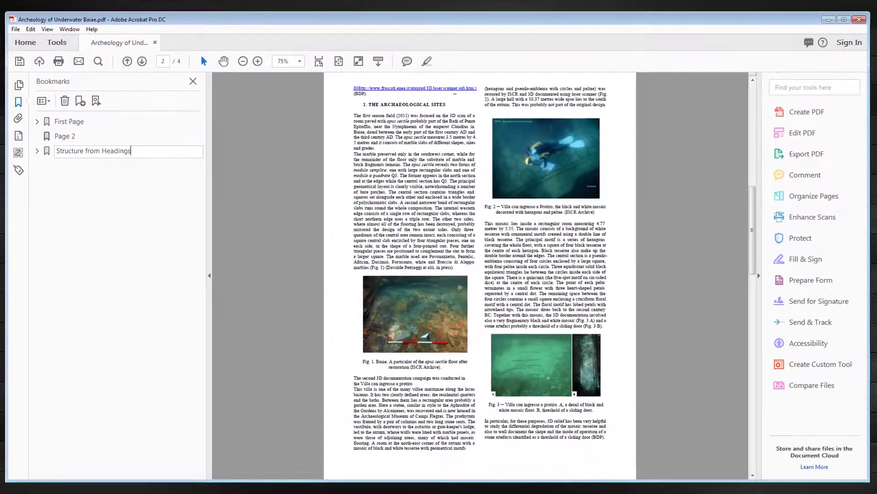
{"action": "key", "text": "Return"}
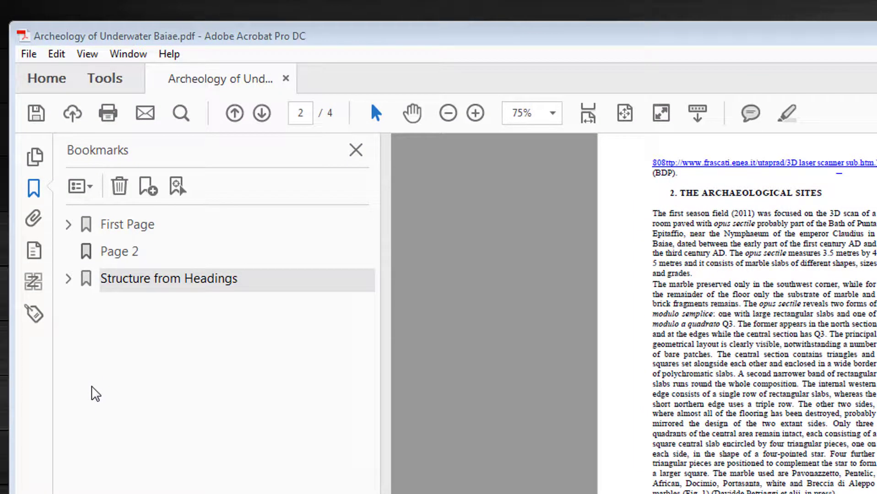
Expand 'Structure from Headings' to reveal its nested heading bookmarks
{"action": "left_click", "coordinate": [69, 278]}
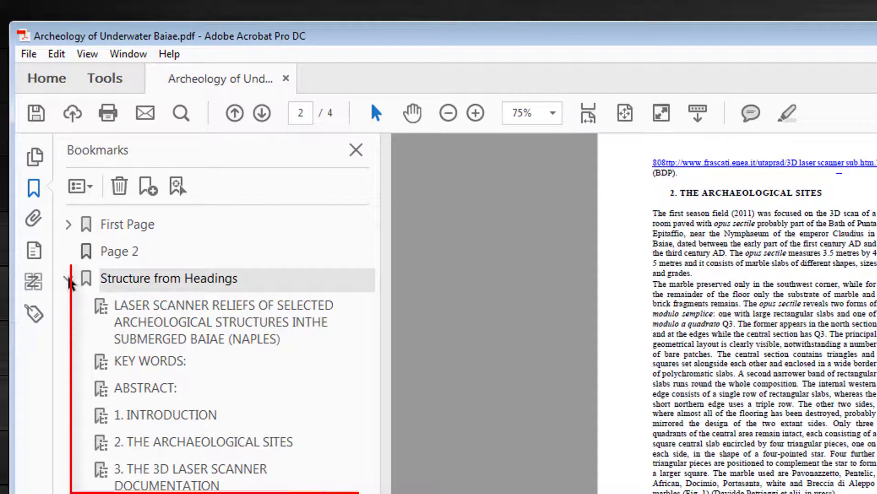